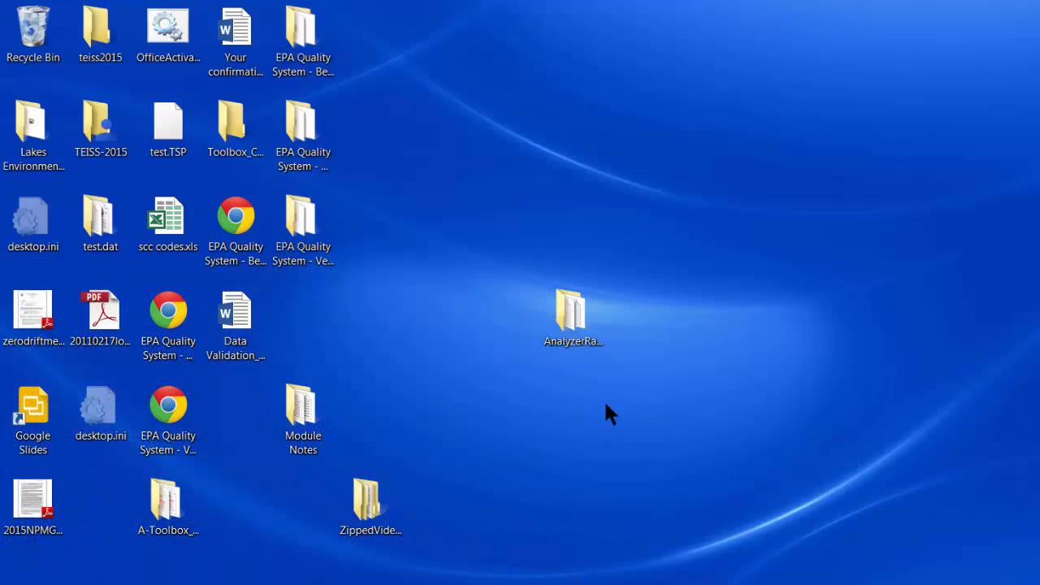
# Create a new folder named ToolboxImportFiles on the desktop, alongside the AnalyzerRawData folder.
pyautogui.click(562, 345)
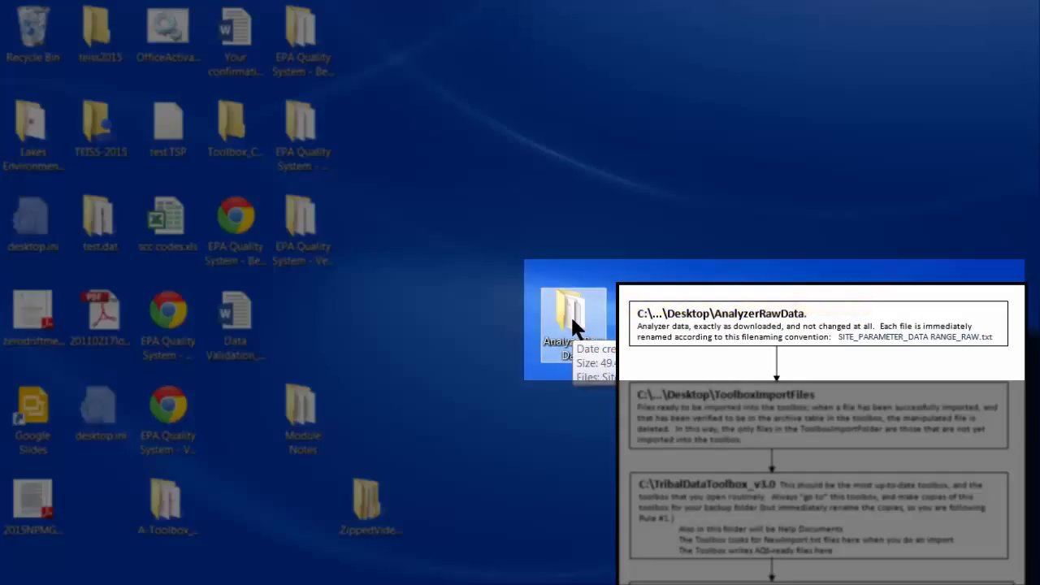
pyautogui.click(518, 429)
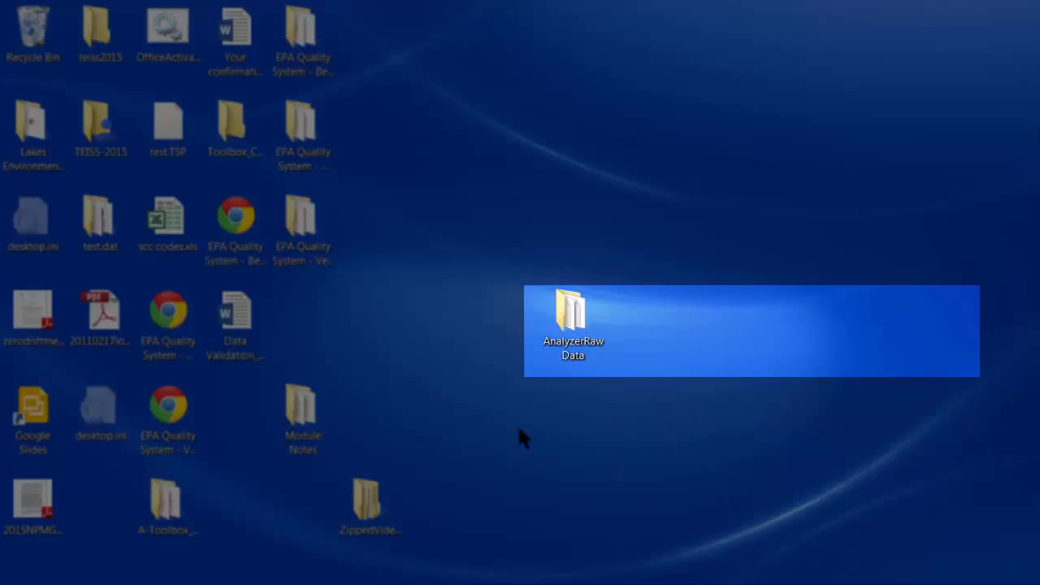
pyautogui.rightClick(516, 423)
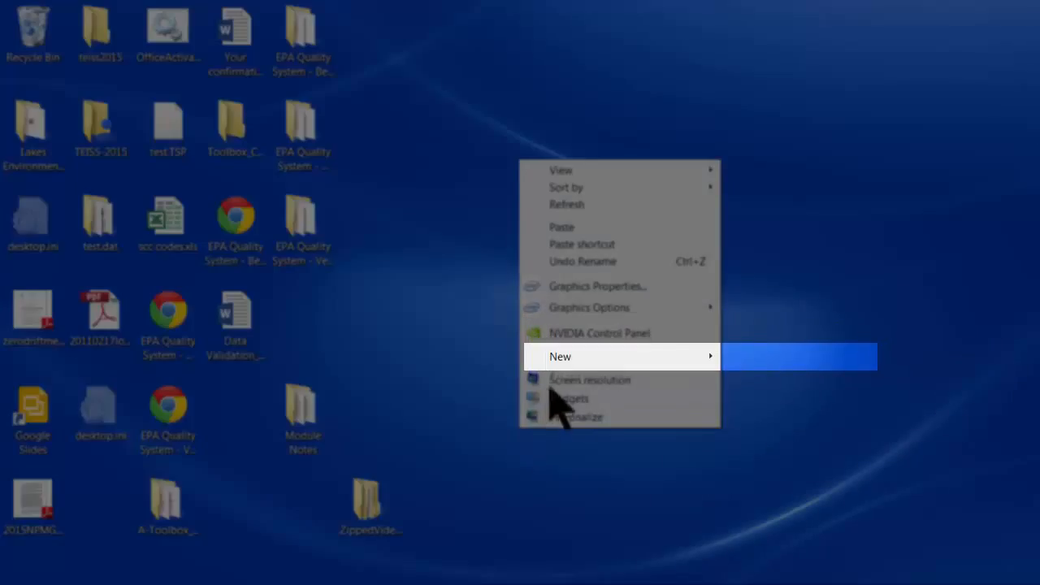
pyautogui.moveTo(569, 360)
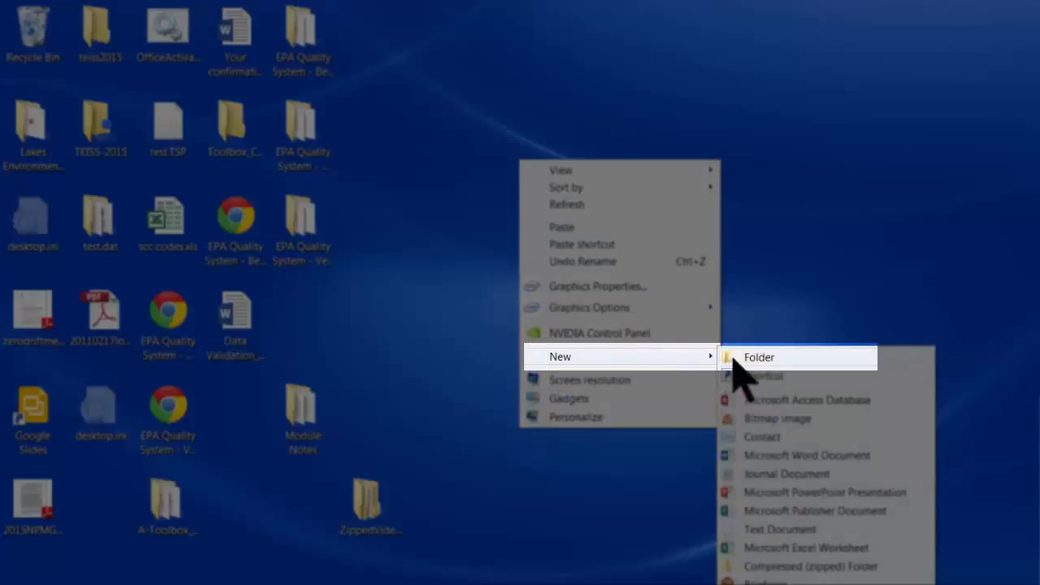
pyautogui.click(761, 360)
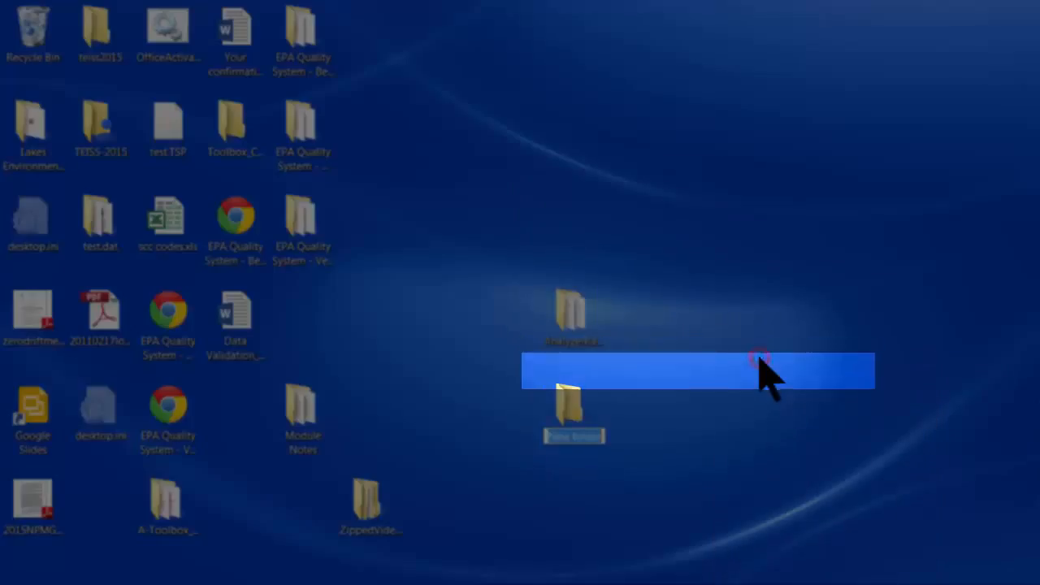
pyautogui.write('ToolboxImportFi')
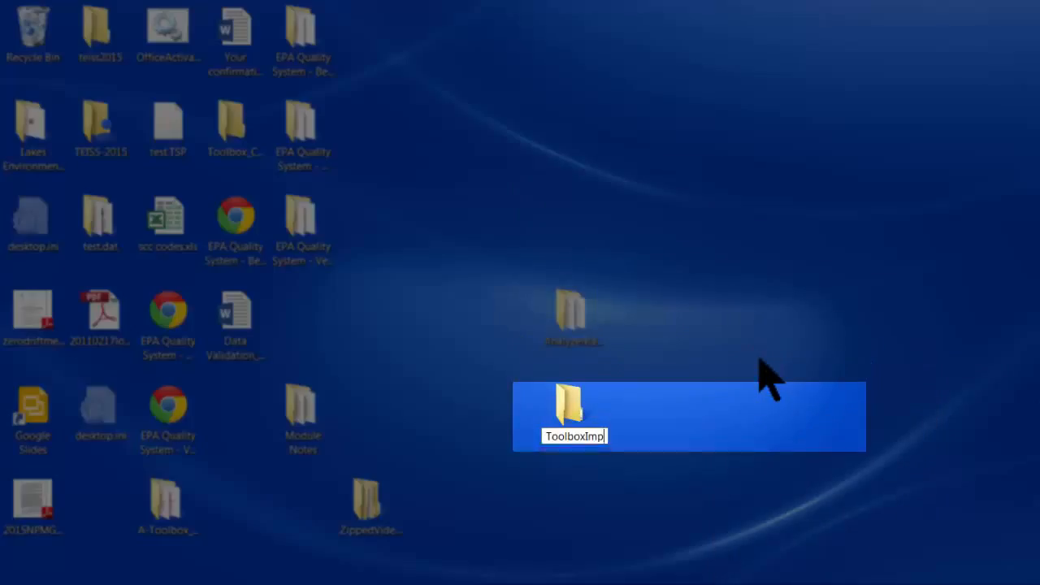
pyautogui.write('les')
pyautogui.press('Return')
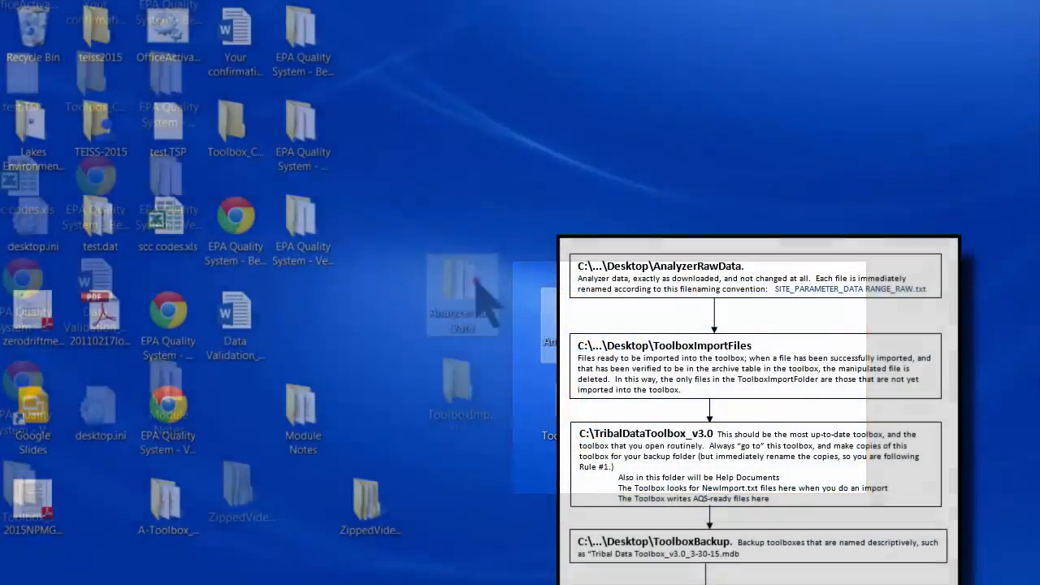
# Copy SiteS46_Ozone.txt from the AnalyzerRawData folder into the ToolboxImportFiles folder.
pyautogui.doubleClick(579, 311)
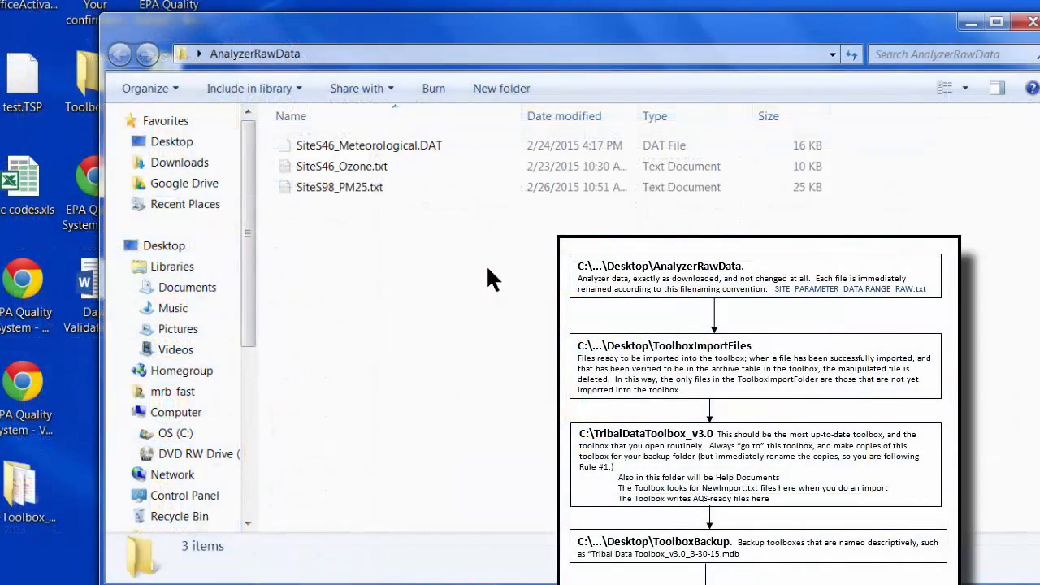
pyautogui.click(331, 165)
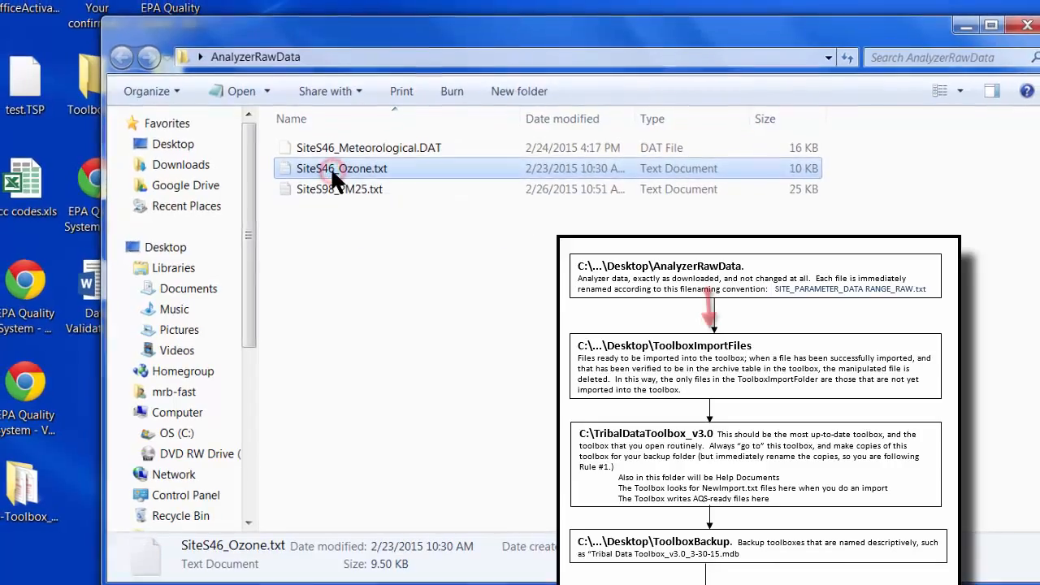
pyautogui.rightClick(330, 169)
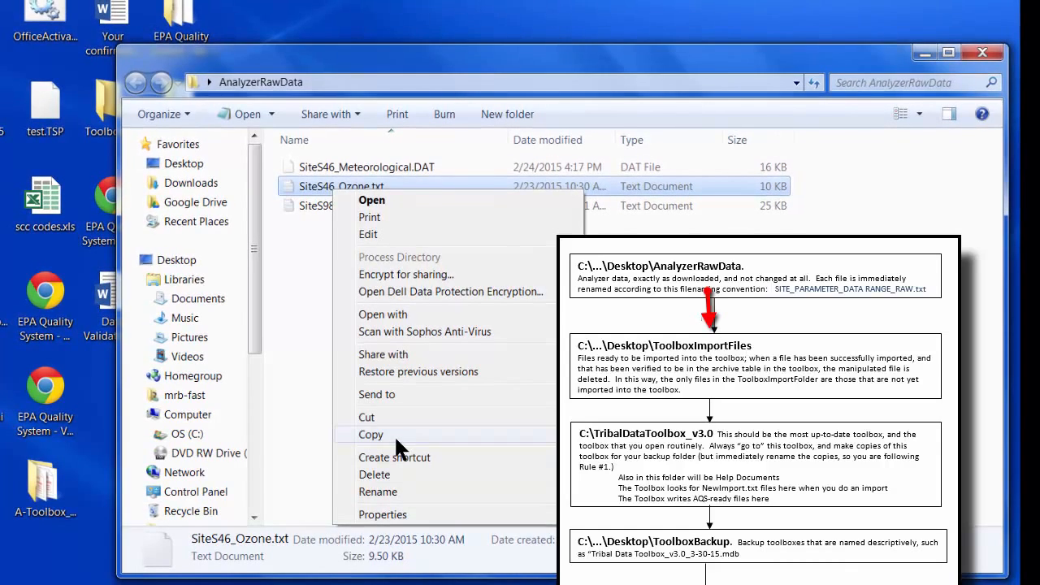
pyautogui.click(394, 434)
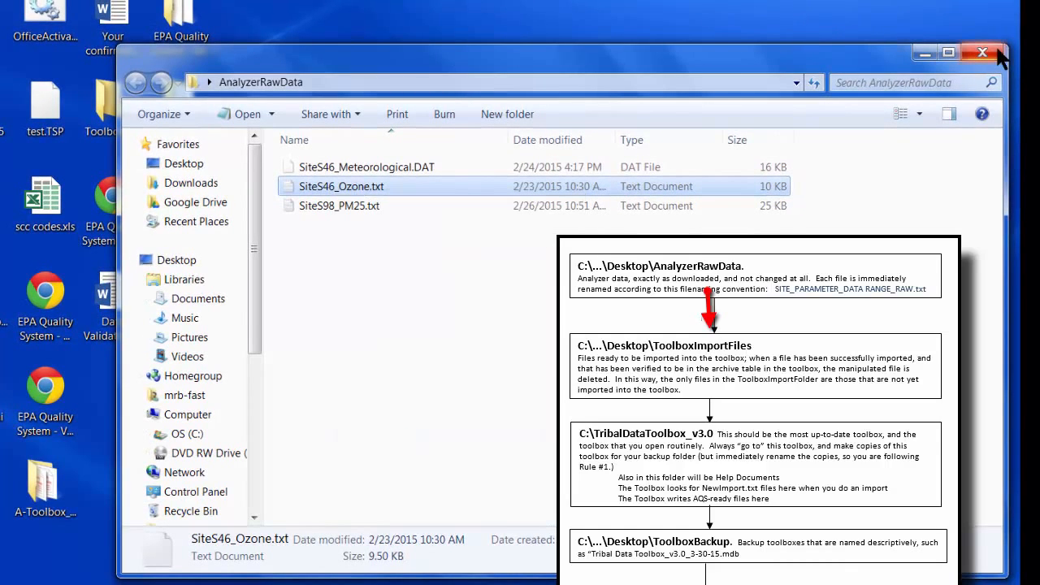
pyautogui.click(994, 52)
pyautogui.doubleClick(460, 382)
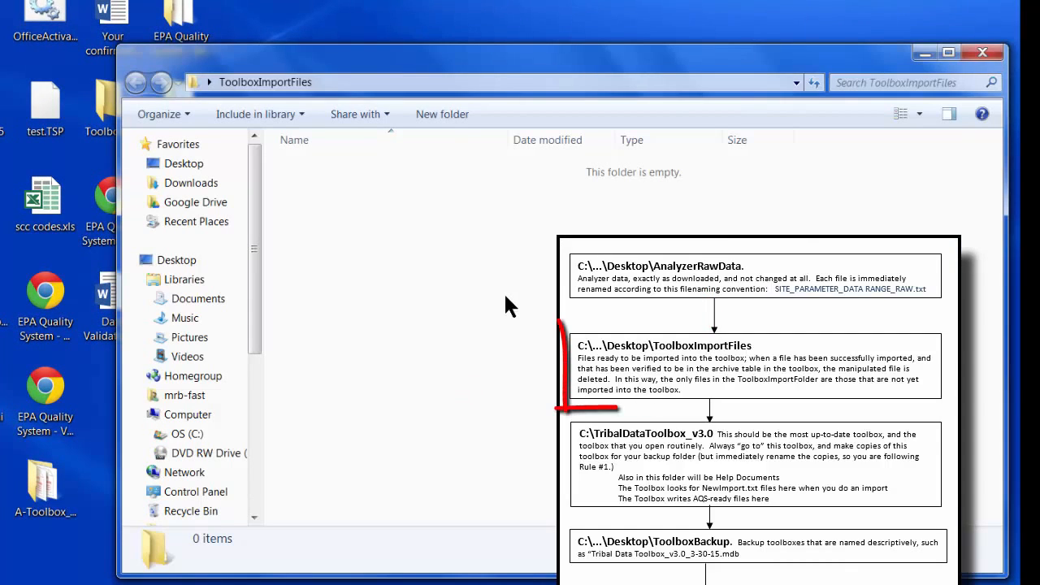
pyautogui.rightClick(410, 279)
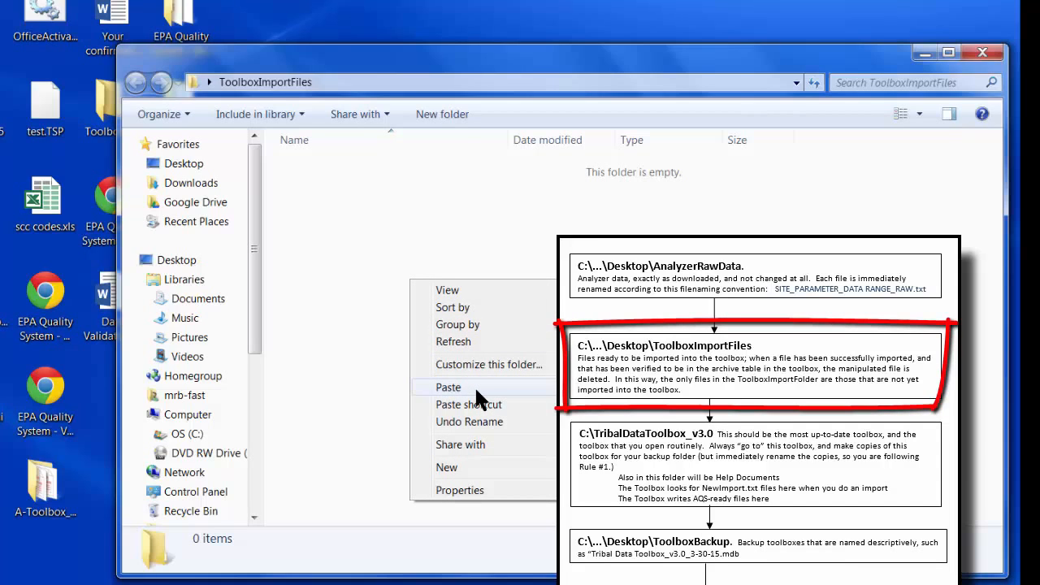
pyautogui.click(448, 387)
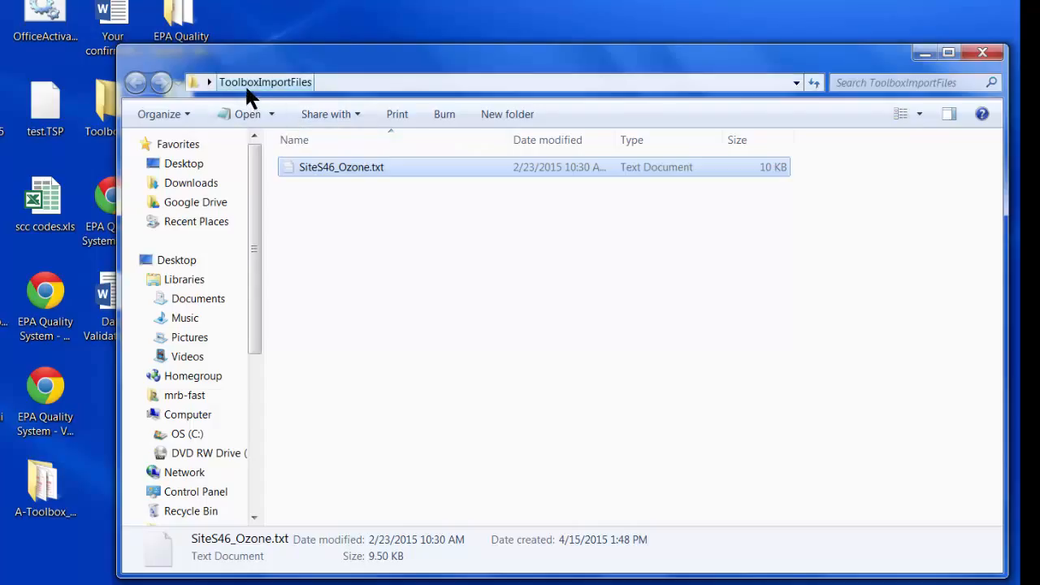
# Rename the copied ozone file in ToolboxImportFiles as ManipulatedSiteS46_Ozone.txt.
pyautogui.rightClick(317, 167)
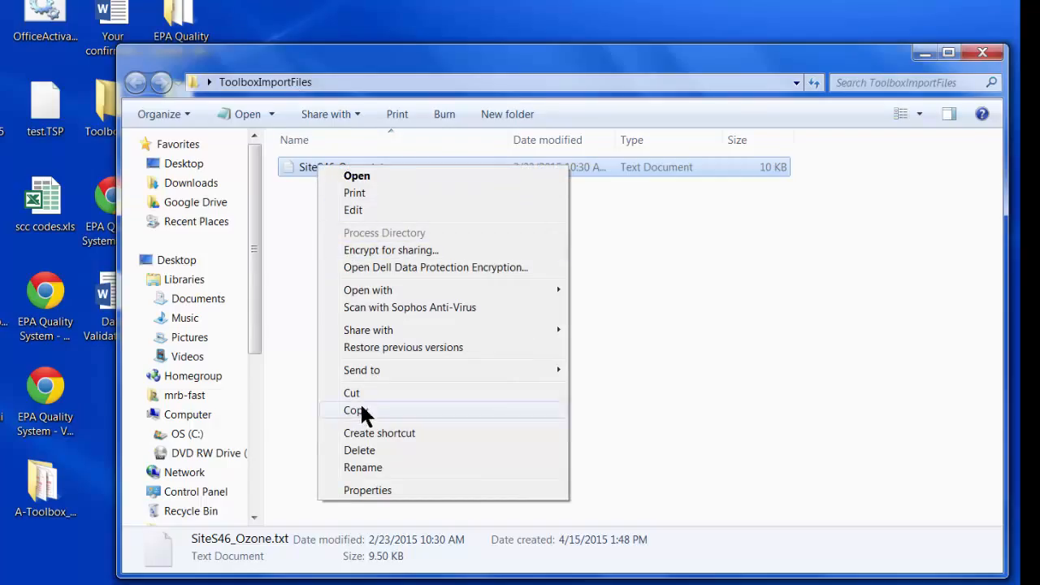
pyautogui.click(367, 465)
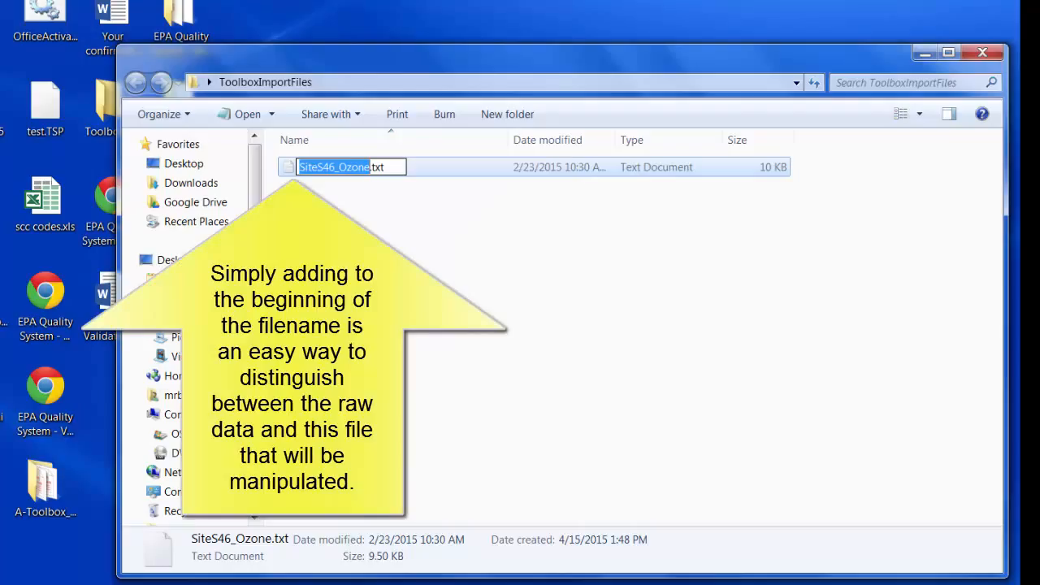
pyautogui.click(300, 169)
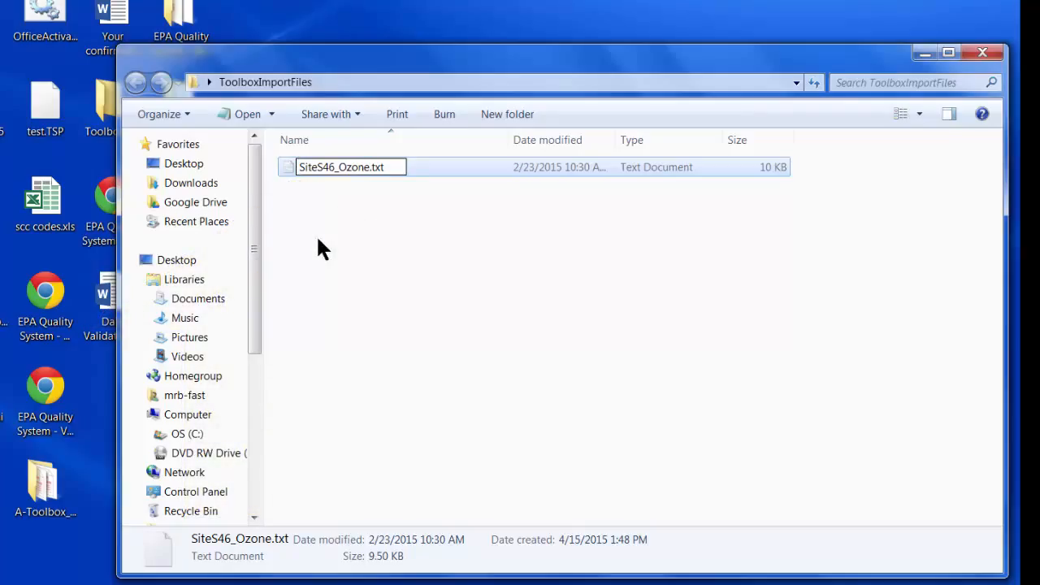
pyautogui.write('Manipulated')
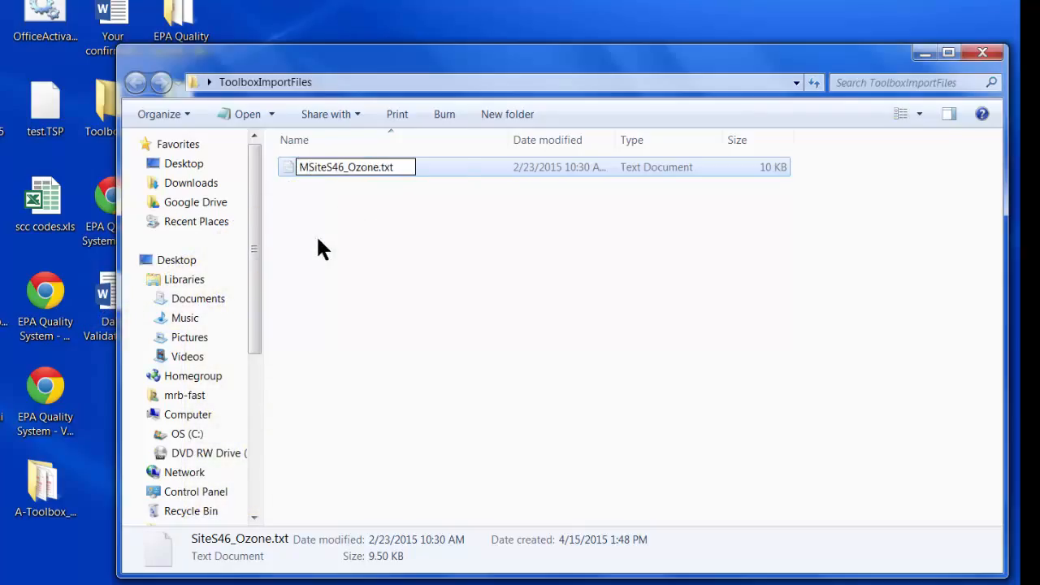
pyautogui.press('Return')
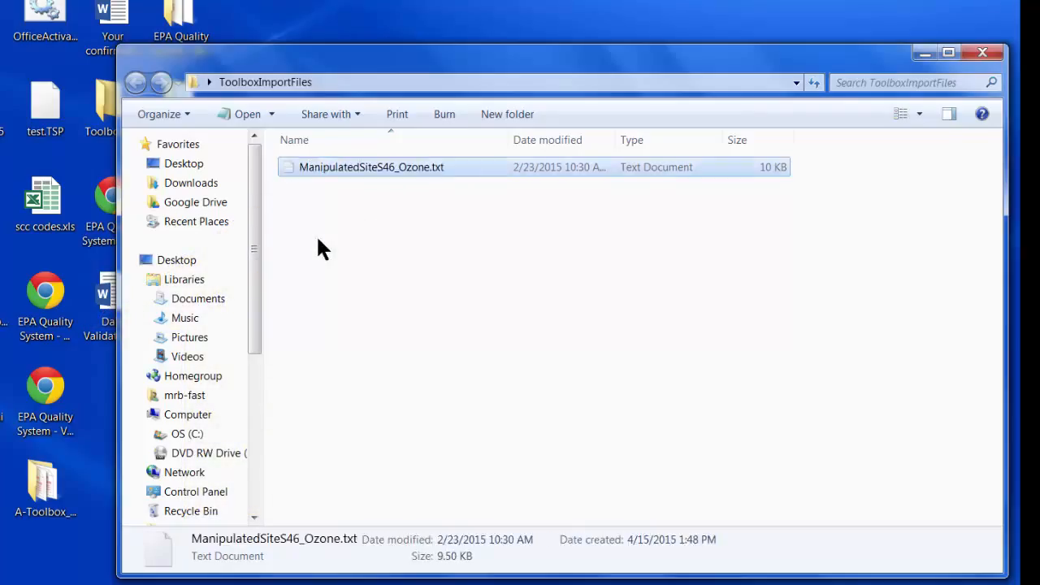
# Open ManipulatedSiteS46_Ozone.txt and look through its rows for column headers, blank rows and the date and value formats.
pyautogui.doubleClick(333, 170)
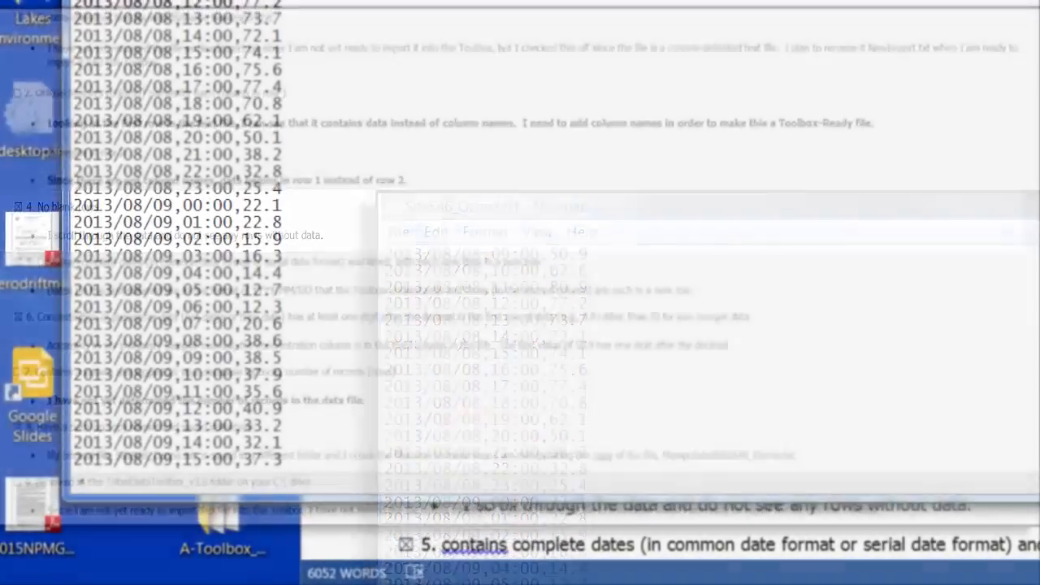
pyautogui.scroll(-9, 520, 243)
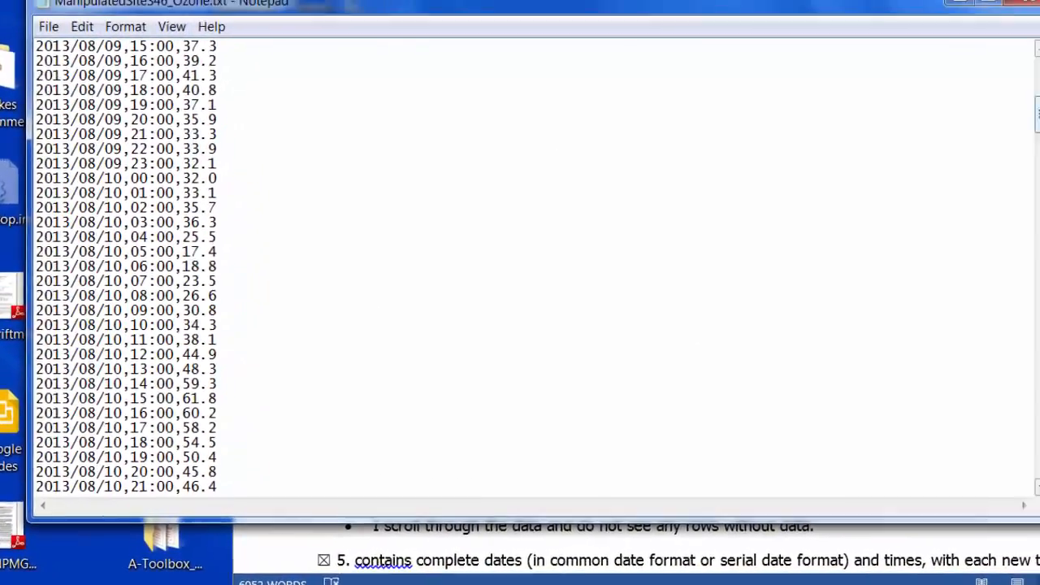
pyautogui.moveTo(993, 122); pyautogui.dragTo(1016, 467)
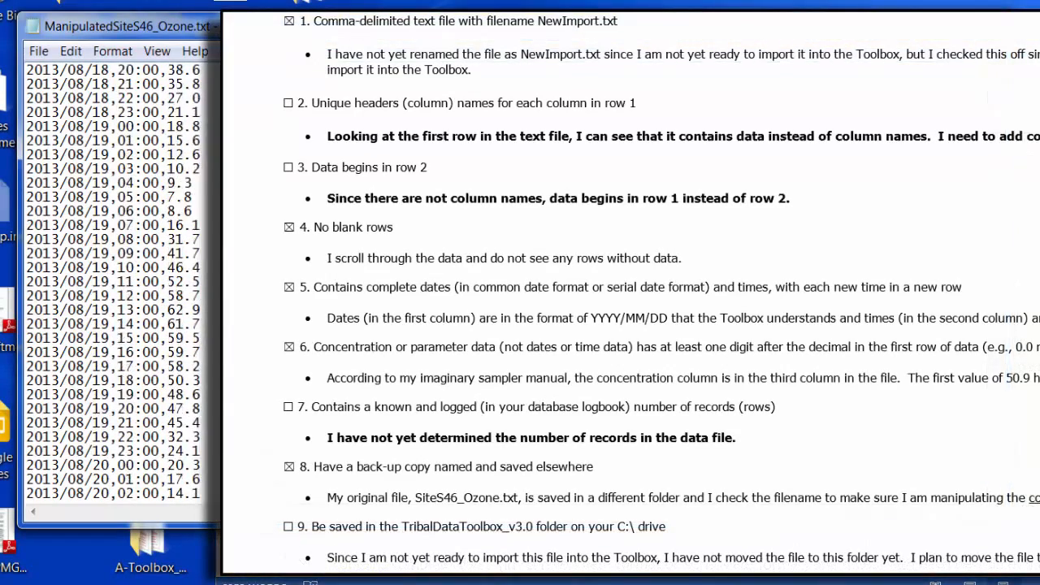
pyautogui.scroll(20, 114, 281)
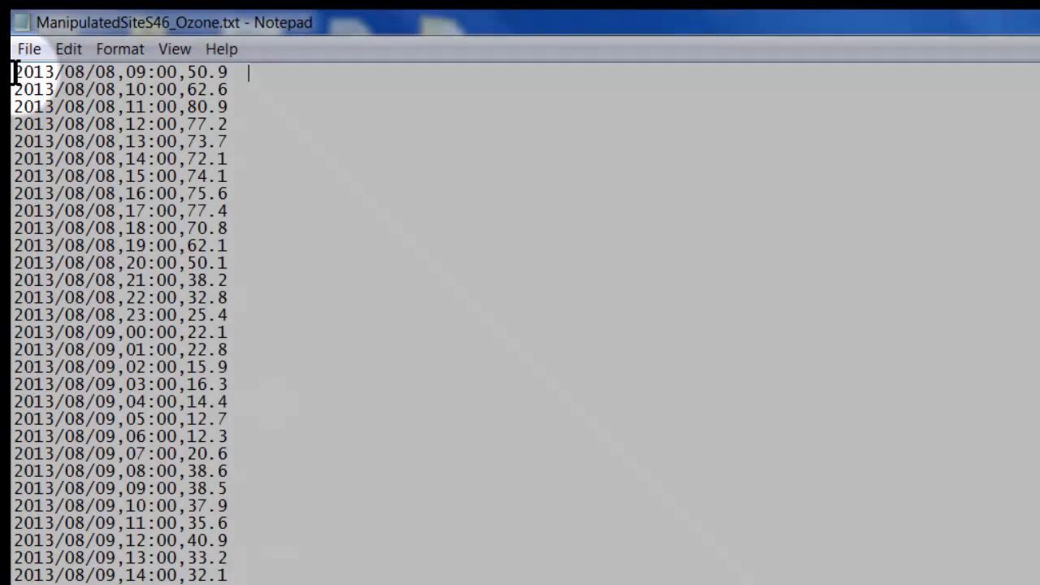
# Insert a header row above the first data record reading Date,Time,Concentration(PPB).
pyautogui.click(15, 73)
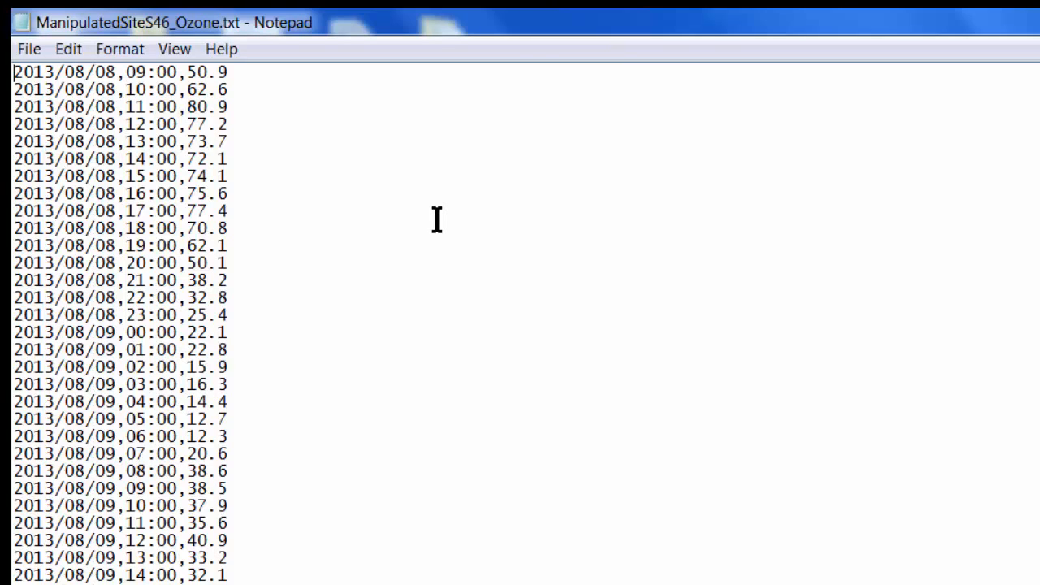
pyautogui.press('Return')
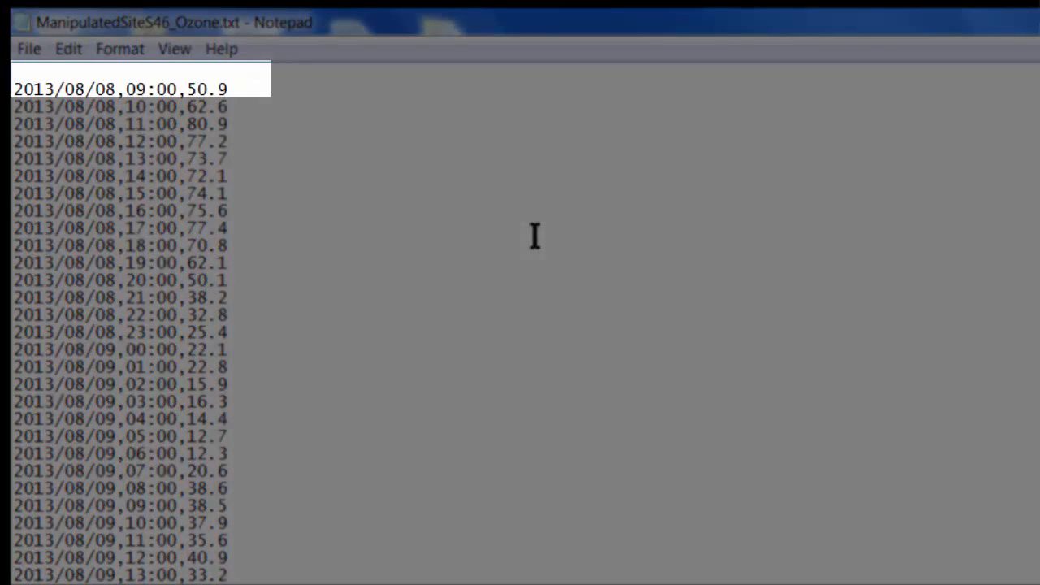
pyautogui.write('Date,Time,')
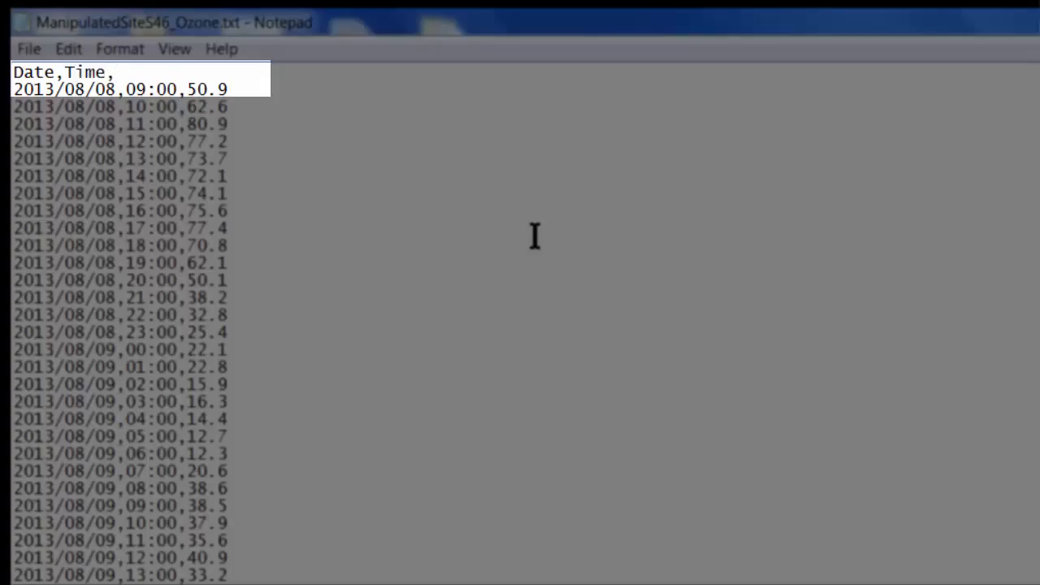
pyautogui.write('Concentration')
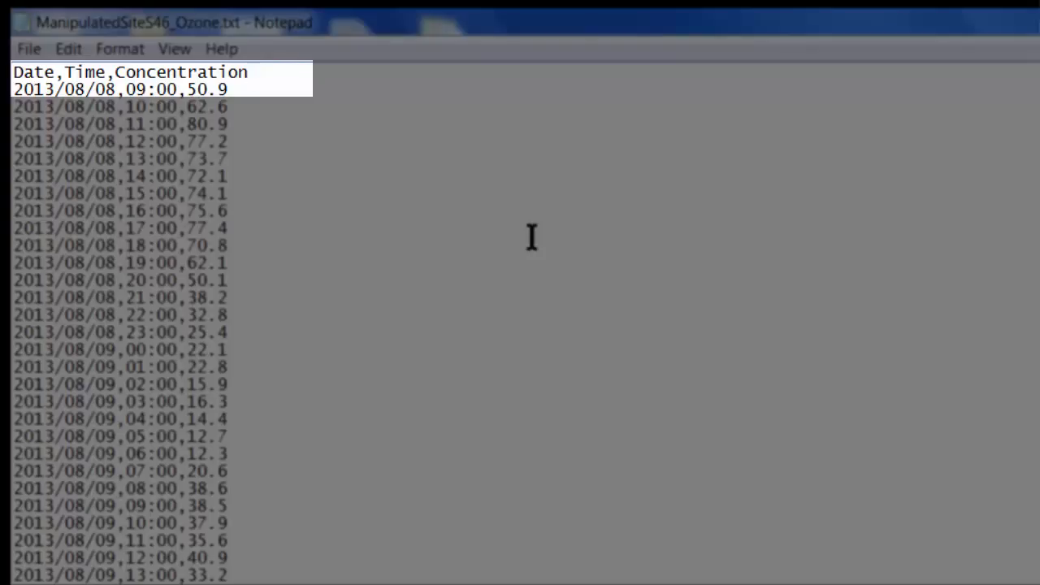
pyautogui.write('(PPB)')
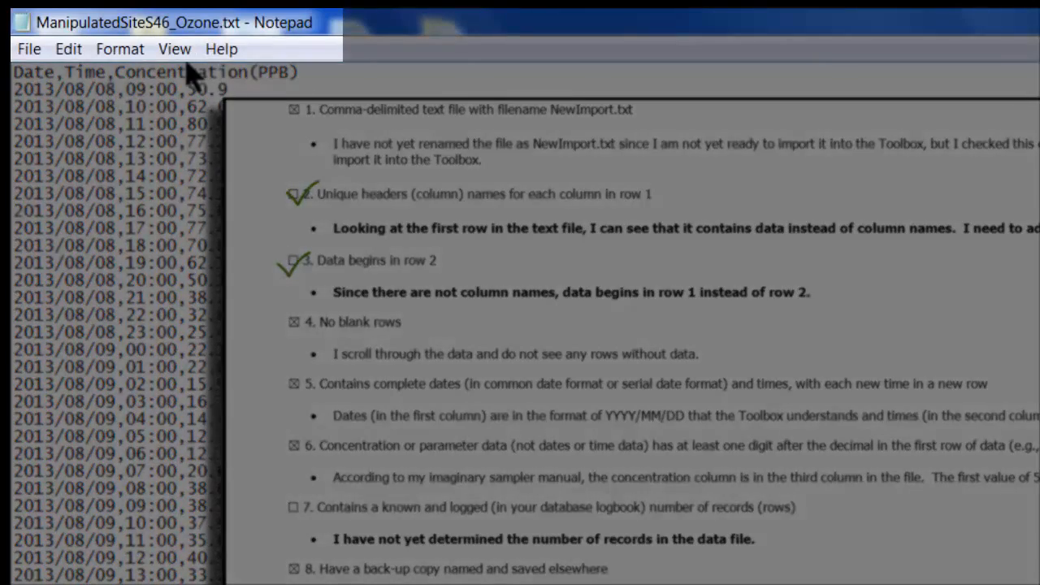
# Turn on the Status Bar so that line and column numbers are shown for the text file.
pyautogui.click(182, 59)
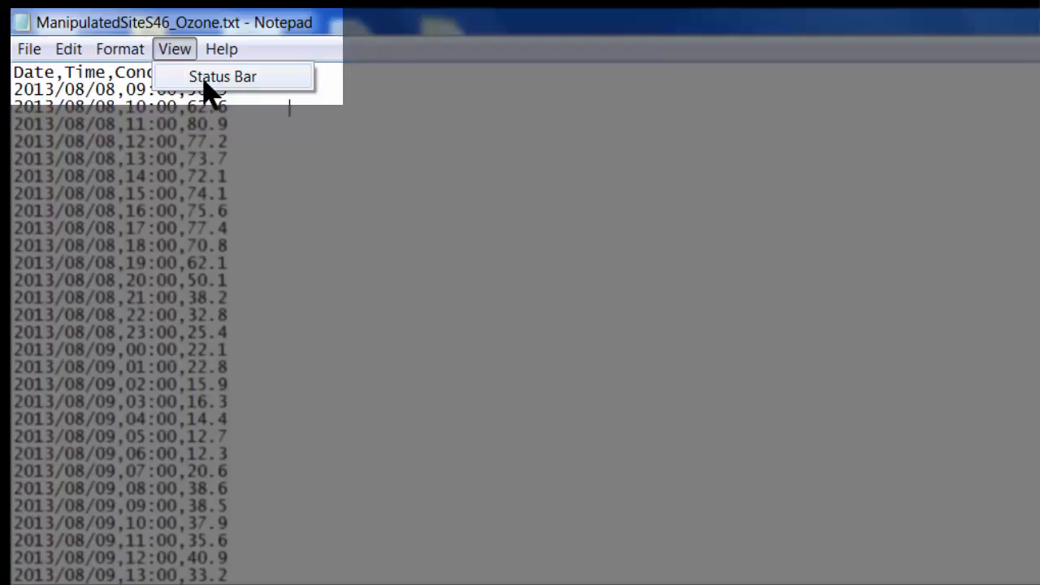
pyautogui.moveTo(131, 61)
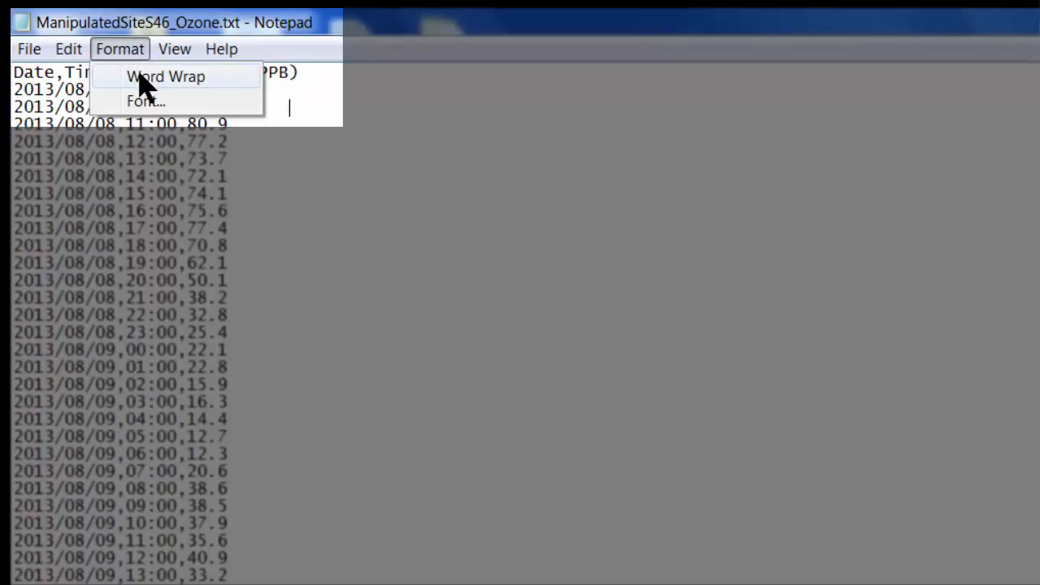
pyautogui.moveTo(171, 62)
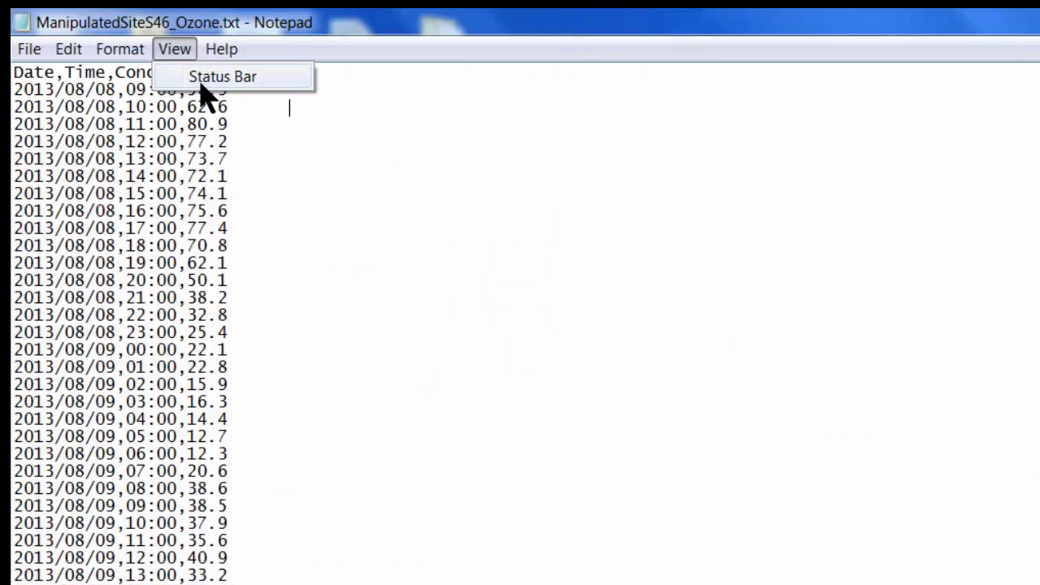
pyautogui.click(201, 81)
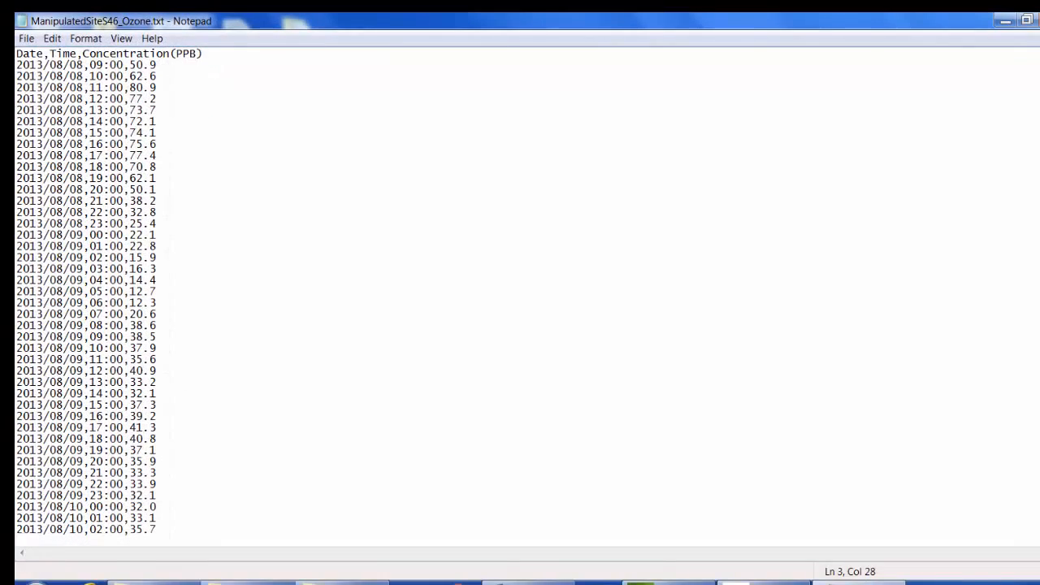
# Place the cursor at the end of the file's last data record to check its line number.
pyautogui.scroll(-20, 520, 293)
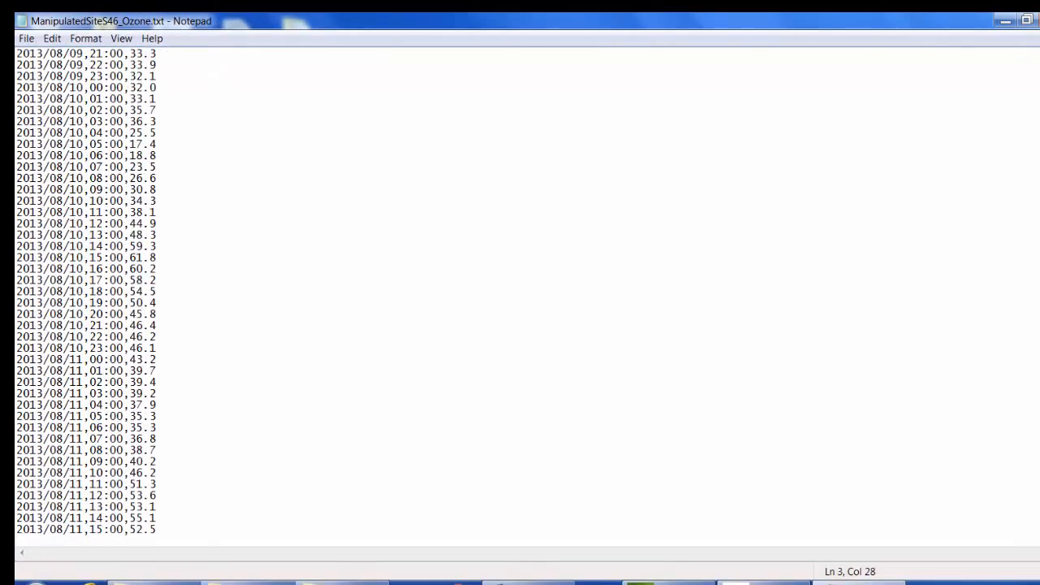
pyautogui.scroll(-20, 520, 293)
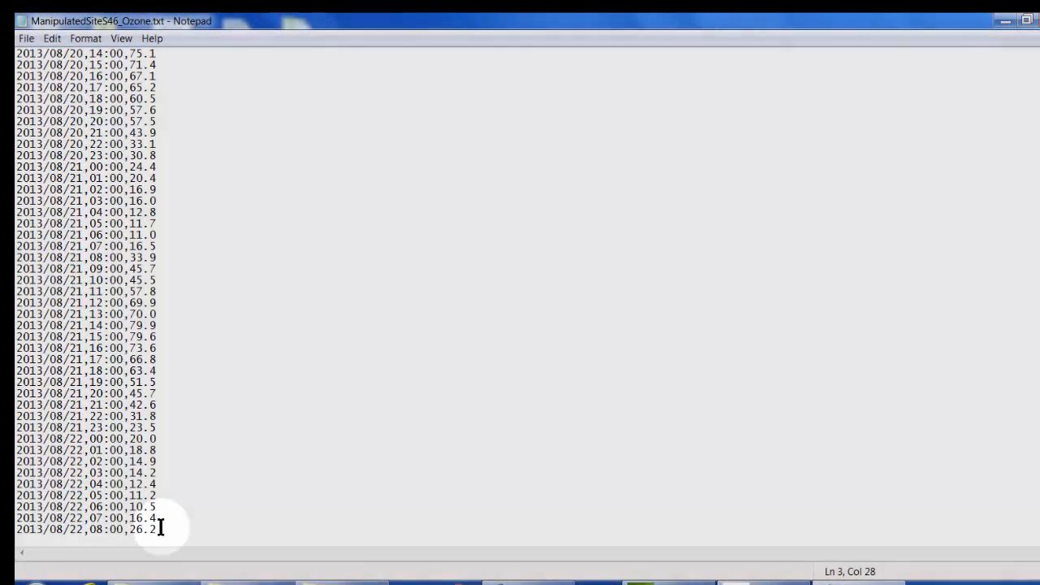
pyautogui.click(160, 528)
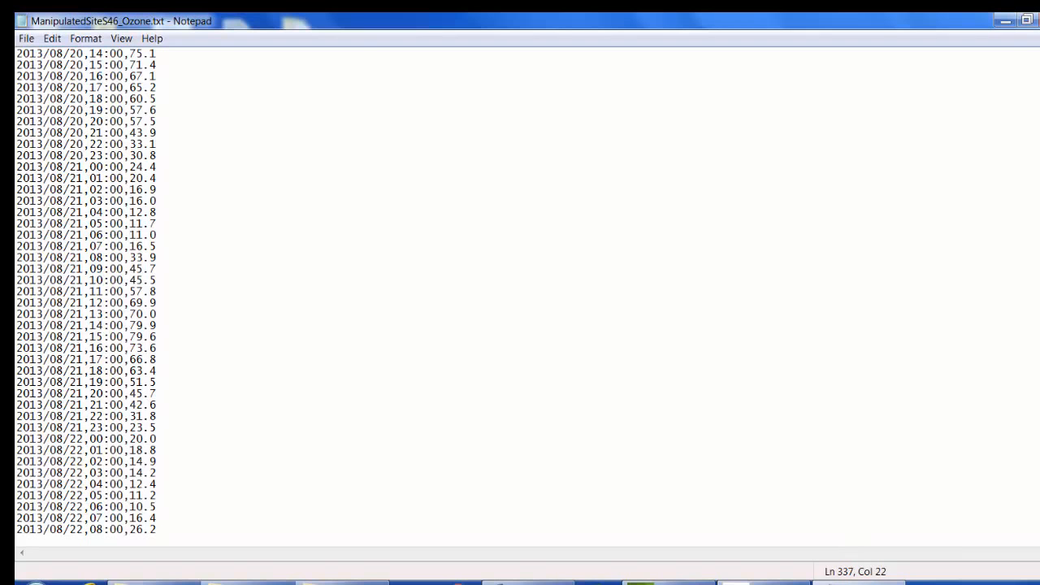
# Review the first and last data rows of the text file for their dates and times and the number of records to log.
pyautogui.scroll(20, 520, 292)
pyautogui.scroll(-20, 520, 293)
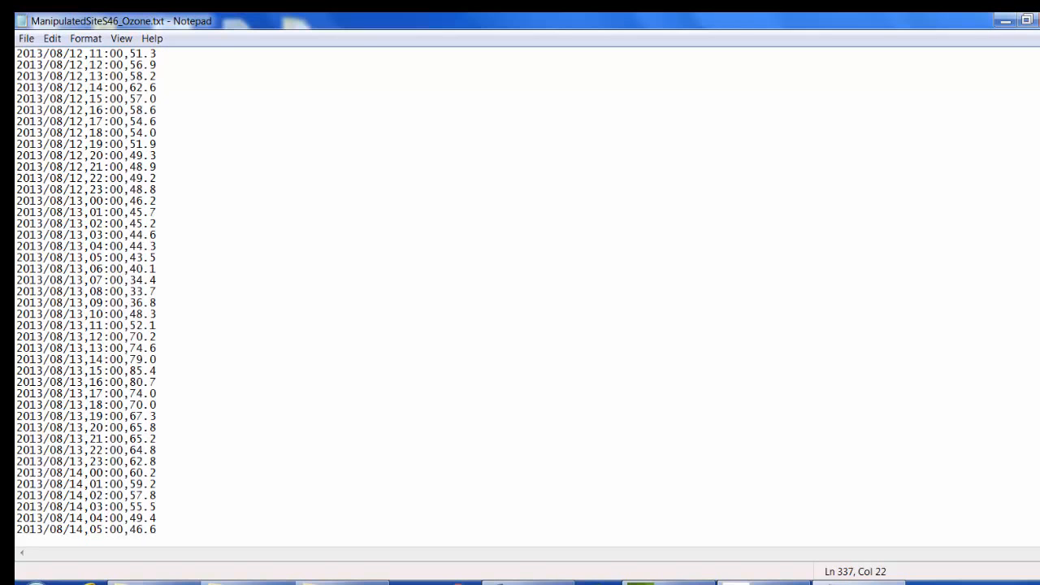
pyautogui.scroll(-20, 520, 292)
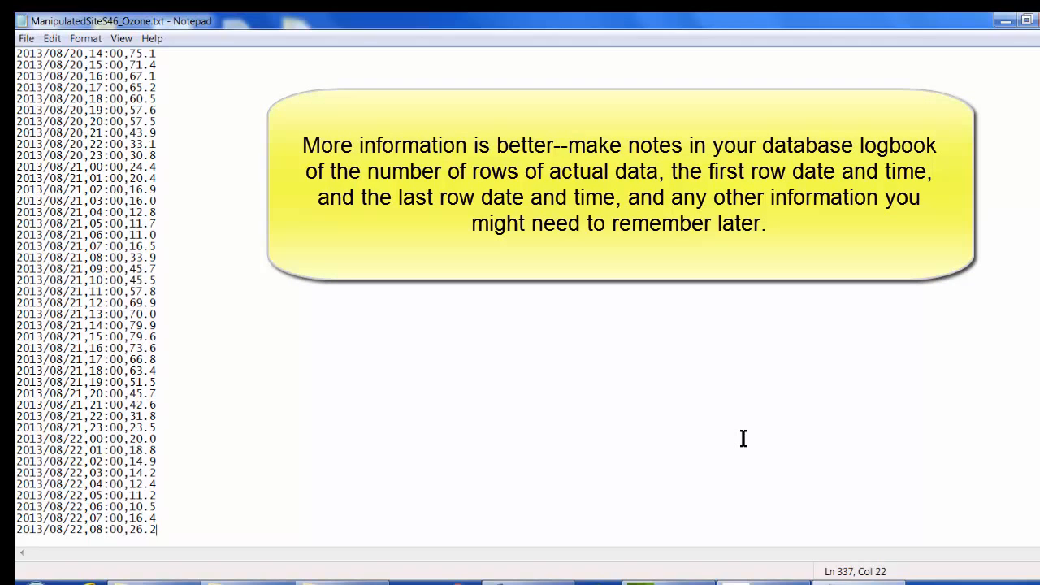
pyautogui.scroll(20, 86, 293)
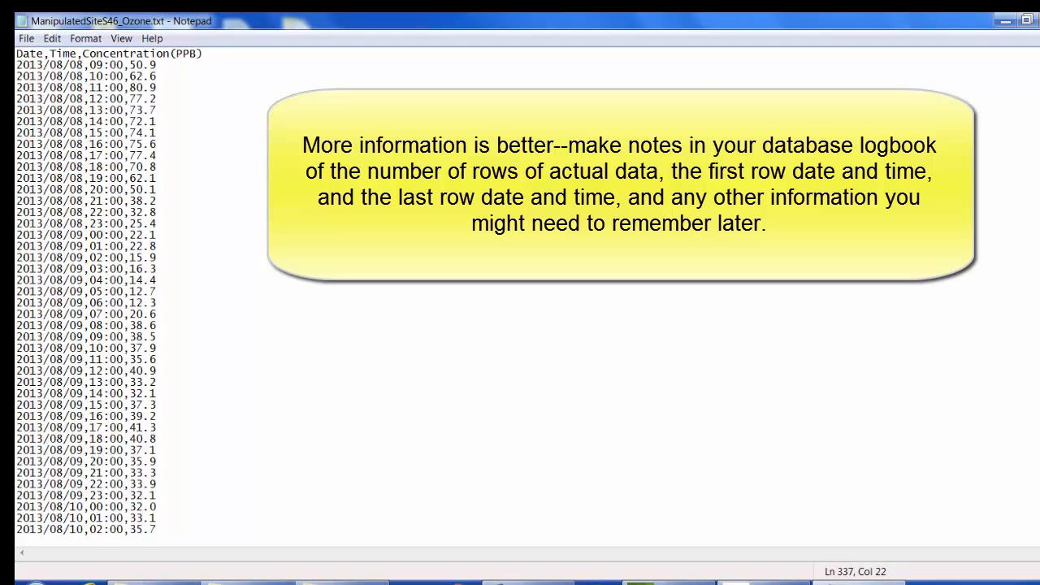
pyautogui.scroll(-20, 86, 293)
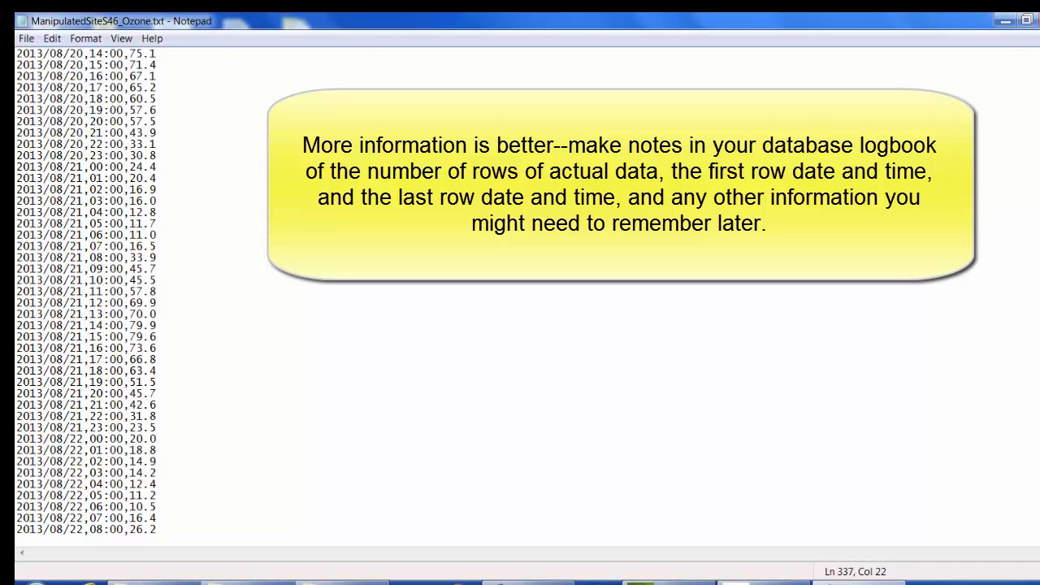
pyautogui.scroll(20, 86, 292)
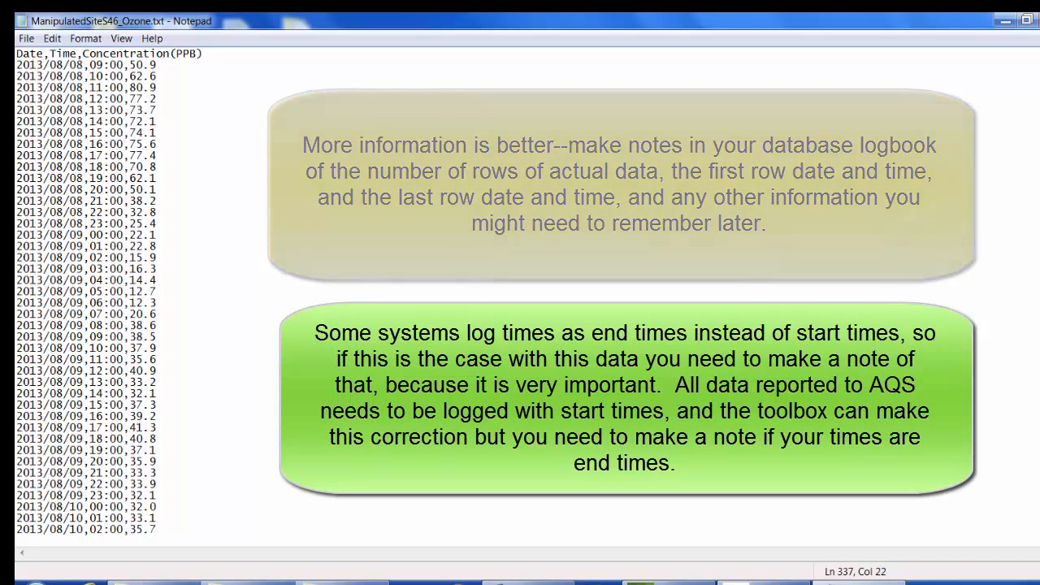
pyautogui.scroll(-20, 520, 292)
pyautogui.scroll(20, 520, 292)
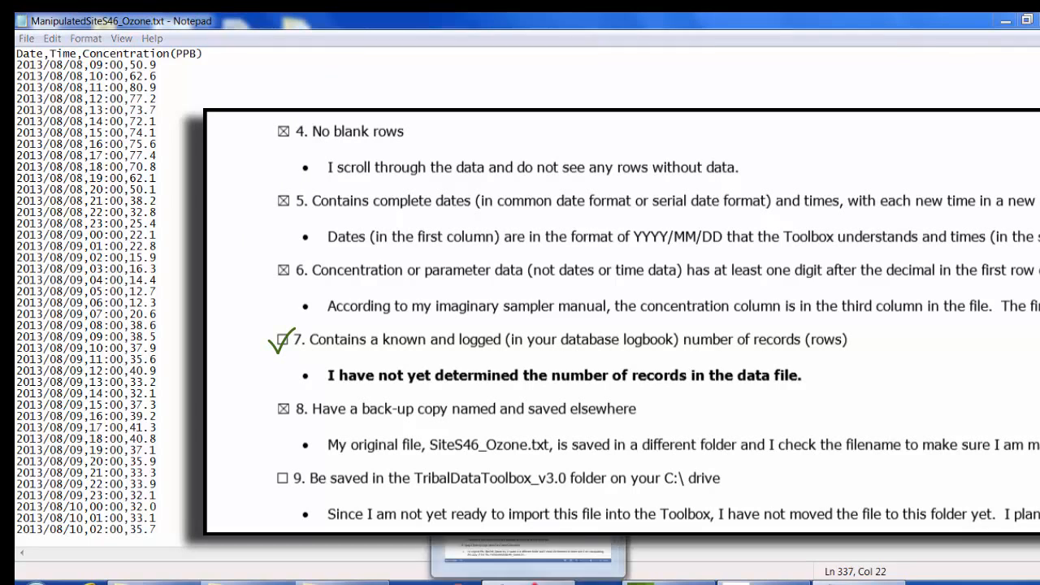
# Save the edited ManipulatedSiteS46_Ozone.txt under its current name.
pyautogui.click(807, 94)
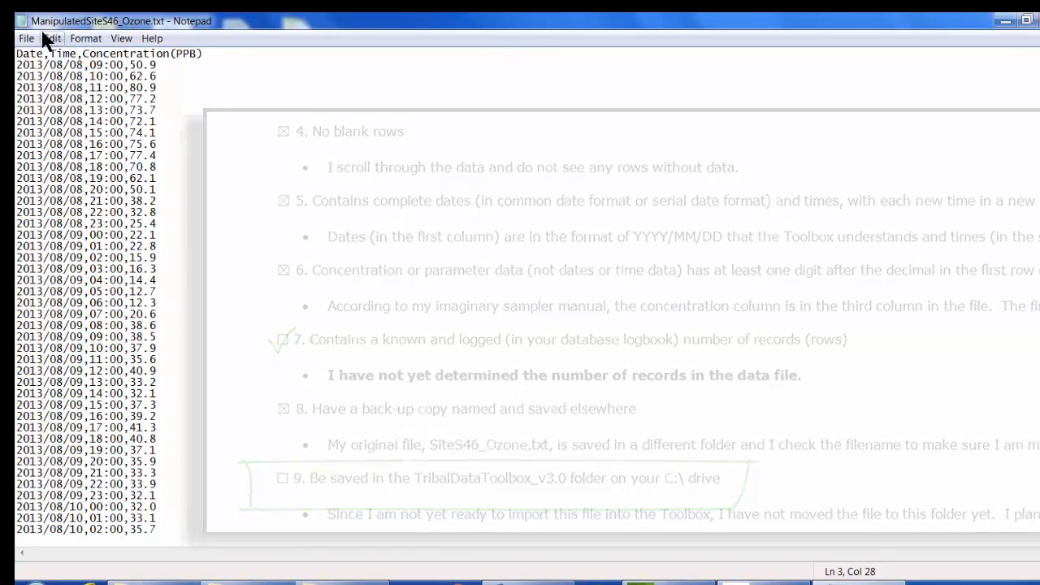
pyautogui.click(27, 40)
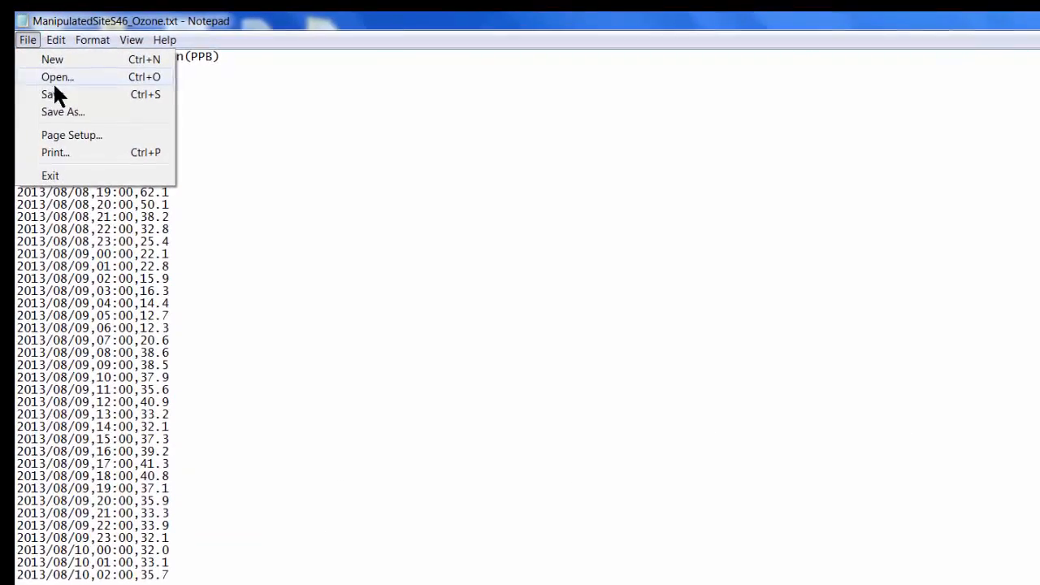
pyautogui.click(58, 94)
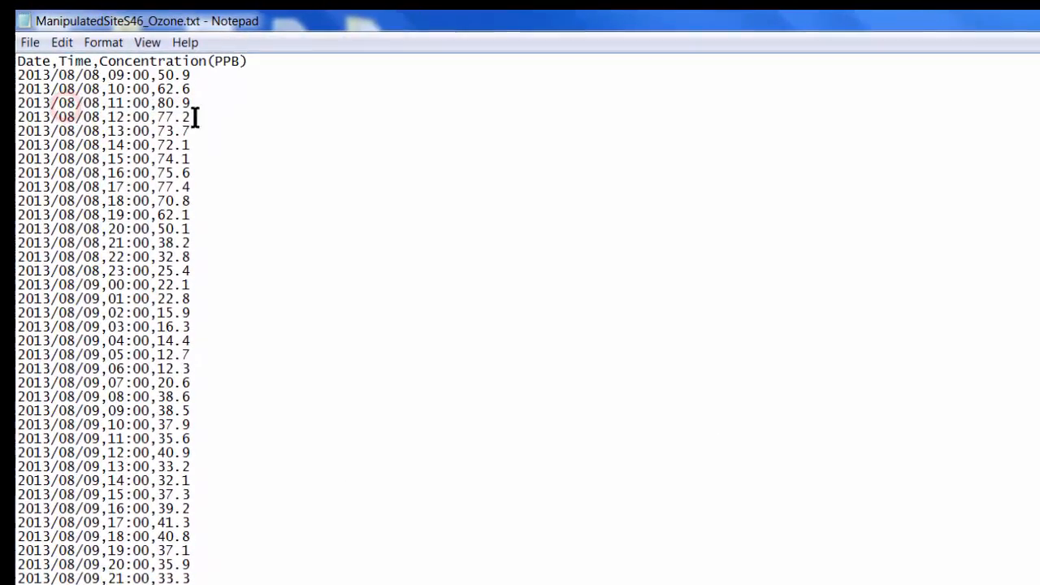